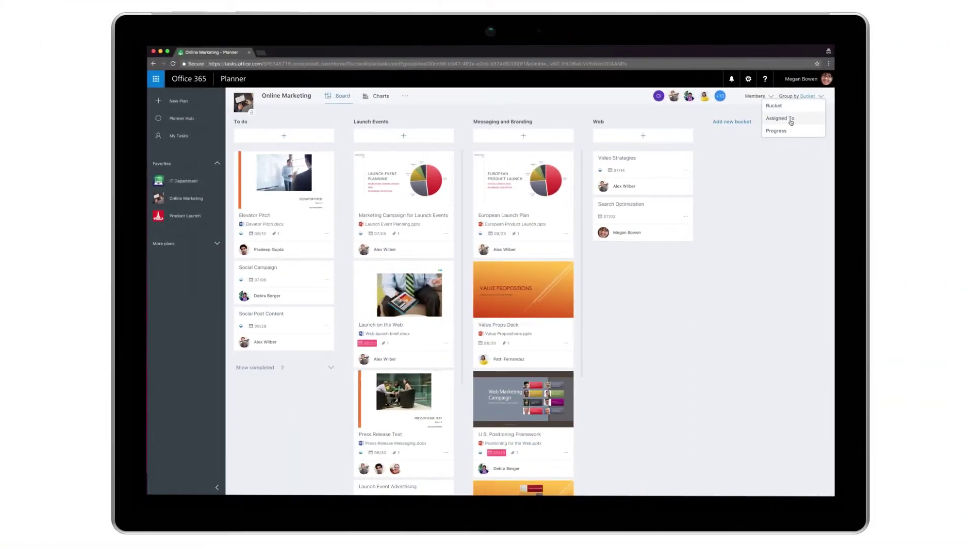
Group the Online Marketing board by Progress after briefly trying Assigned To.
click(791, 121)
click(808, 129)
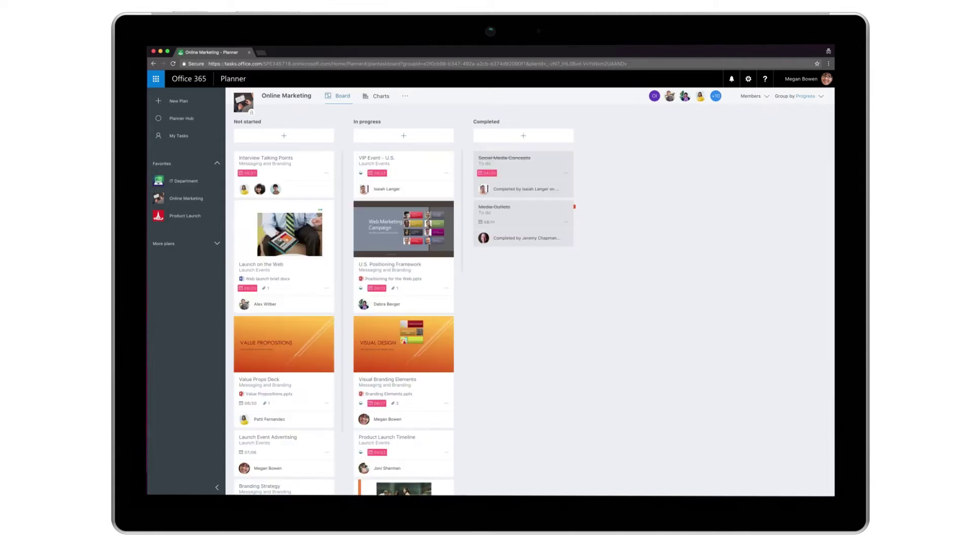